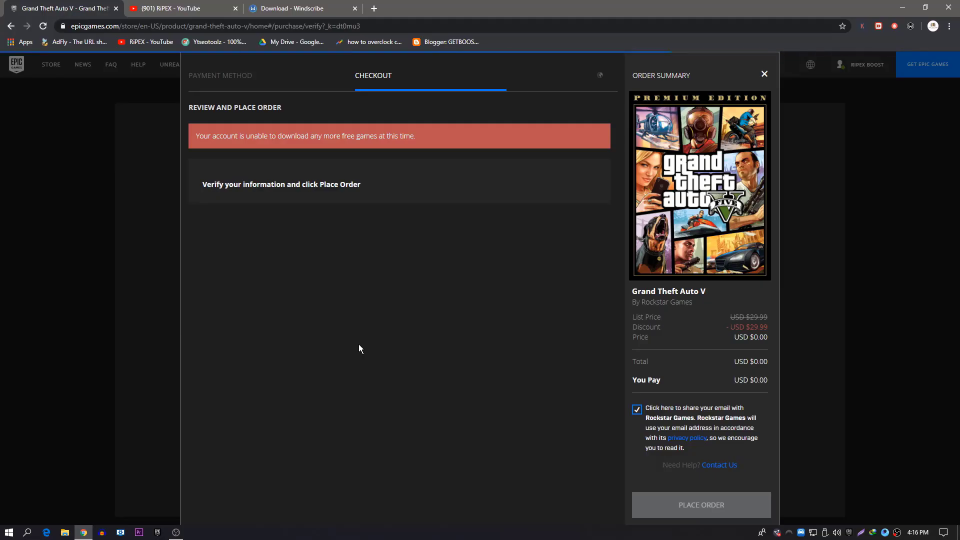
Read the error message on the Grand Theft Auto V checkout and view the Windscribe download page.
left_click_drag(190, 132, 575, 139)
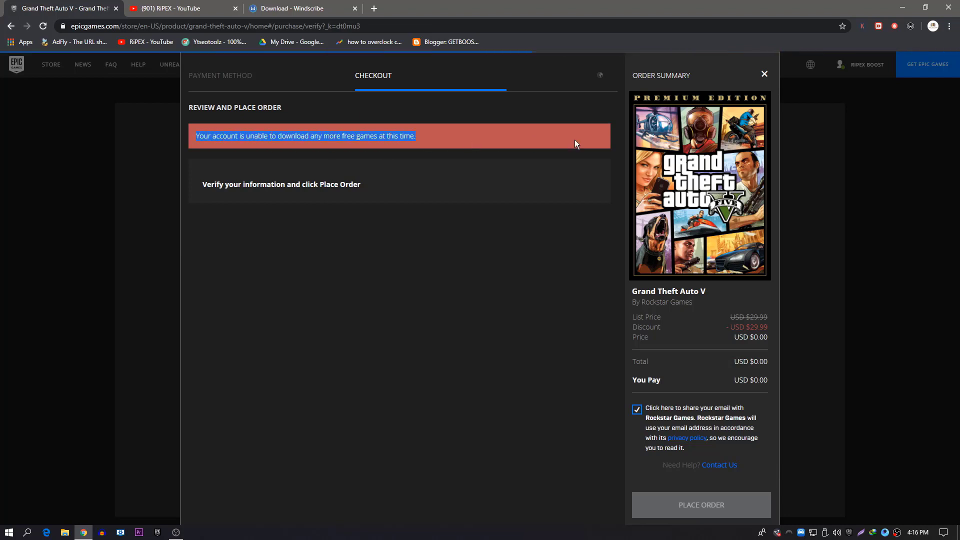
left_click(260, 142)
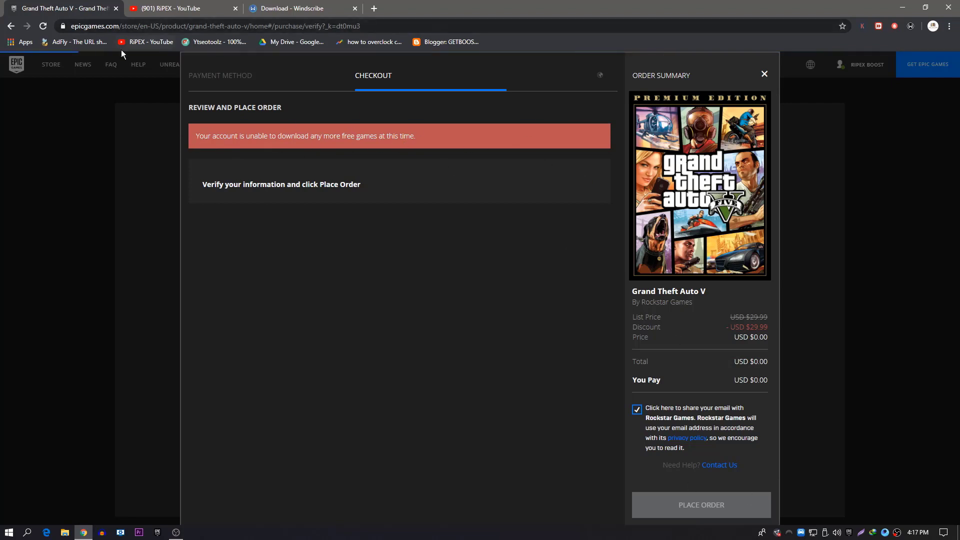
left_click_drag(194, 136, 409, 141)
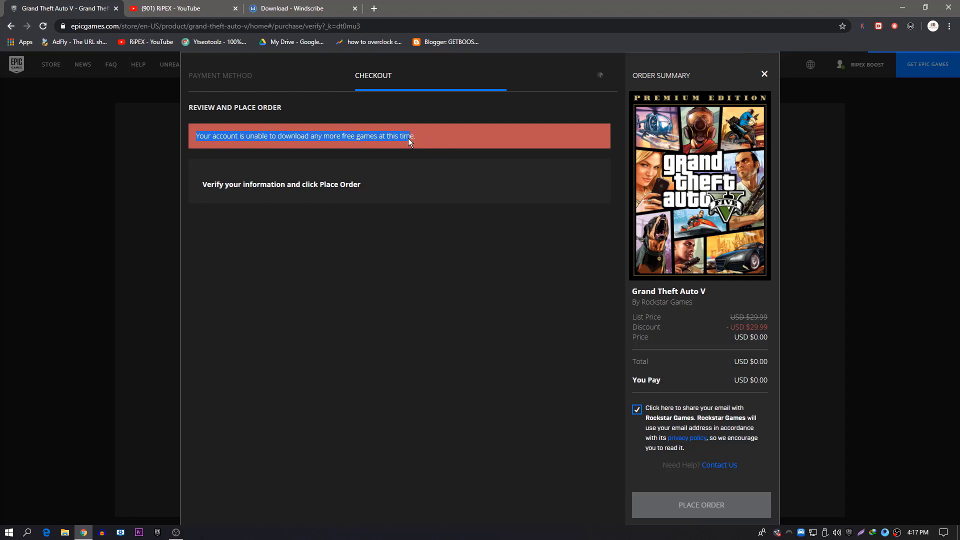
left_click(372, 134)
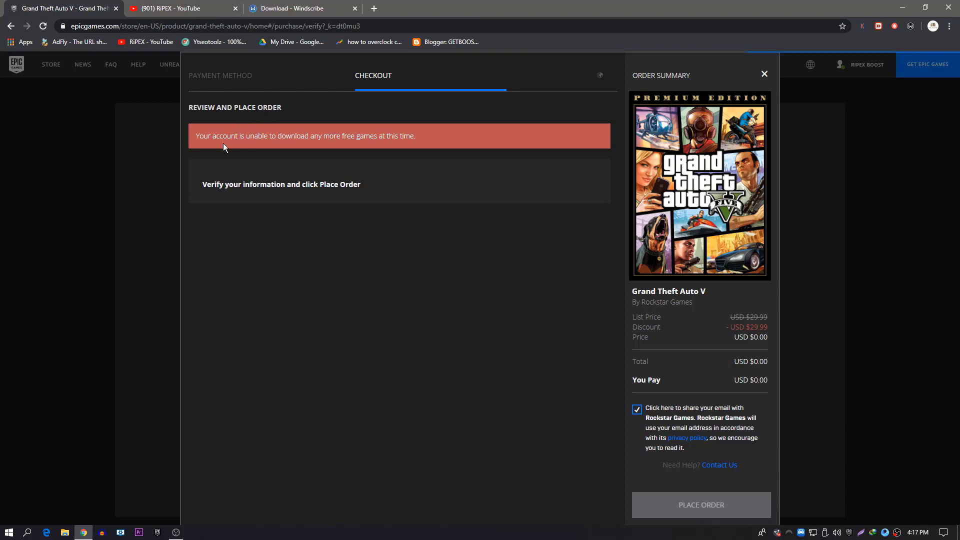
left_click(309, 4)
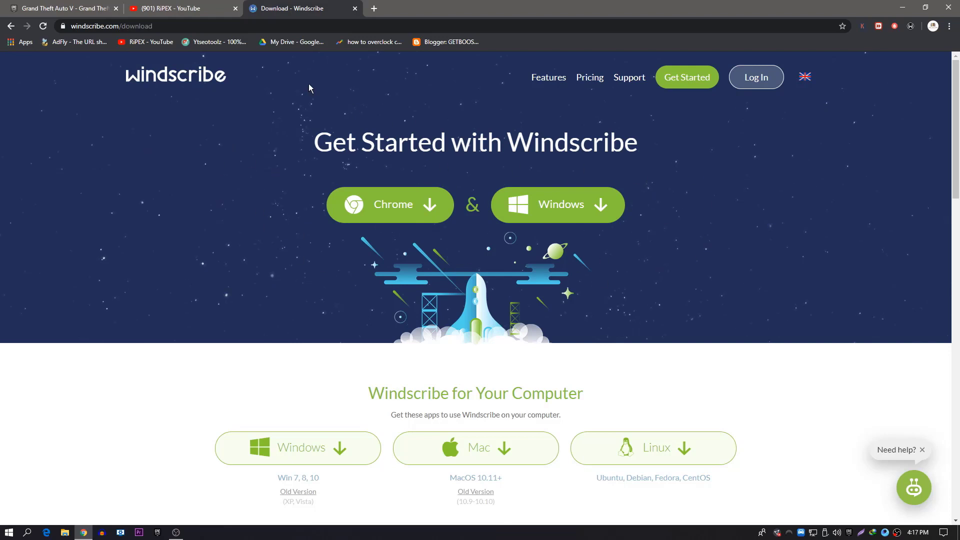
Try to place the free Grand Theft Auto V order from the Epic Games checkout page.
left_click(67, 8)
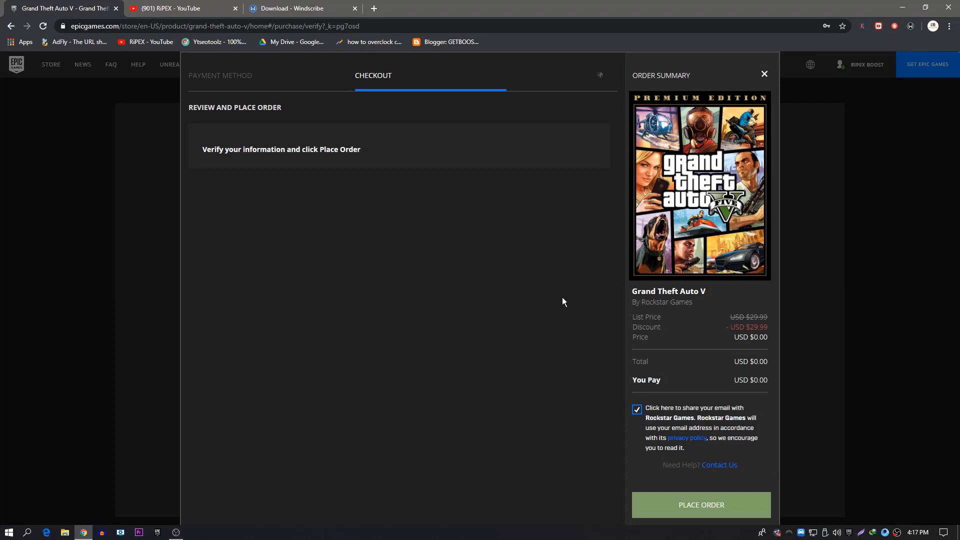
left_click(667, 505)
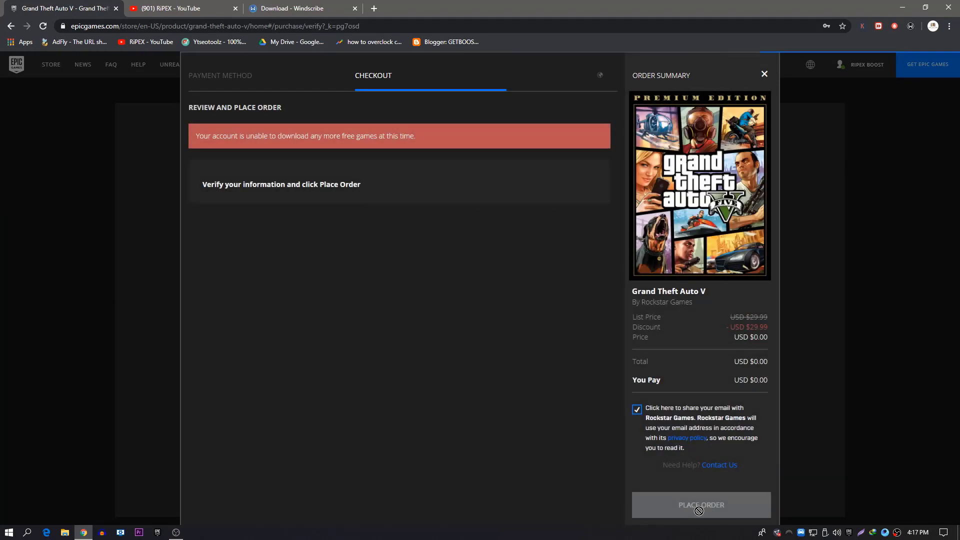
left_click_drag(200, 135, 443, 136)
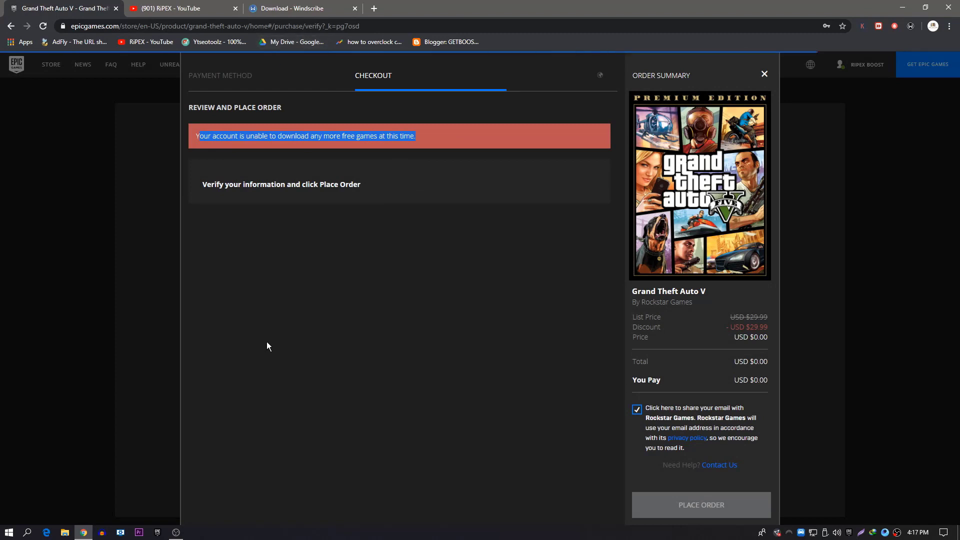
Connect the Windscribe VPN browser extension using the Autopilot location.
left_click(276, 14)
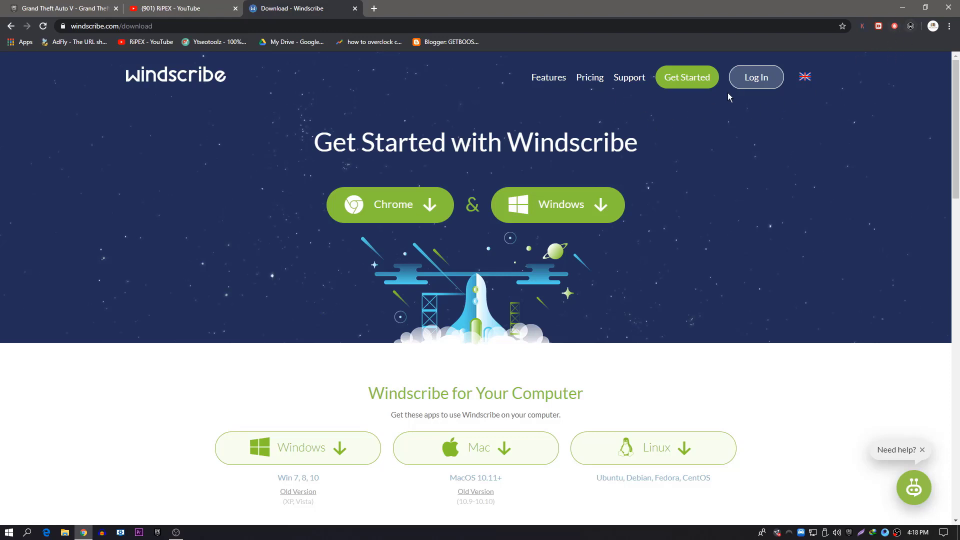
mouse_move(748, 79)
left_click(910, 26)
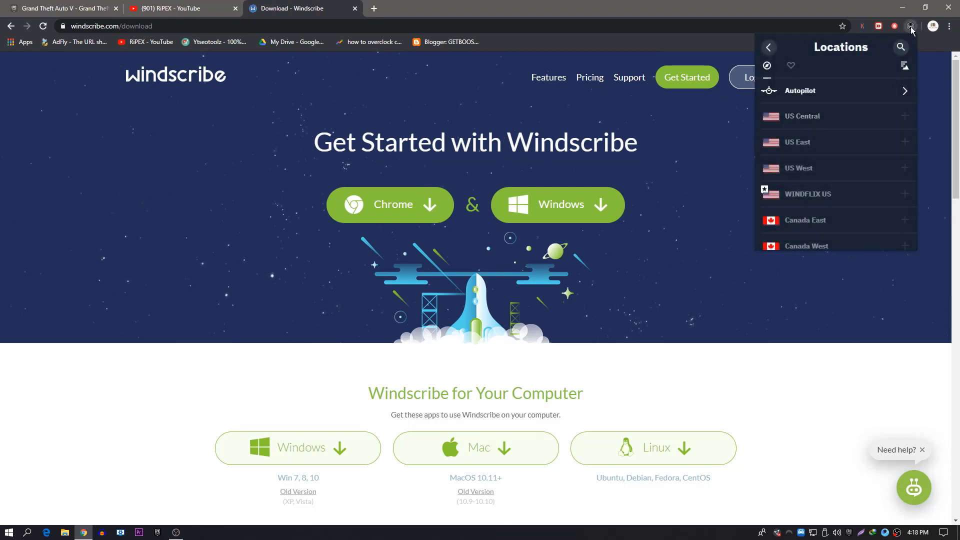
left_click(802, 92)
left_click(839, 91)
left_click(812, 94)
left_click(805, 154)
left_click(820, 91)
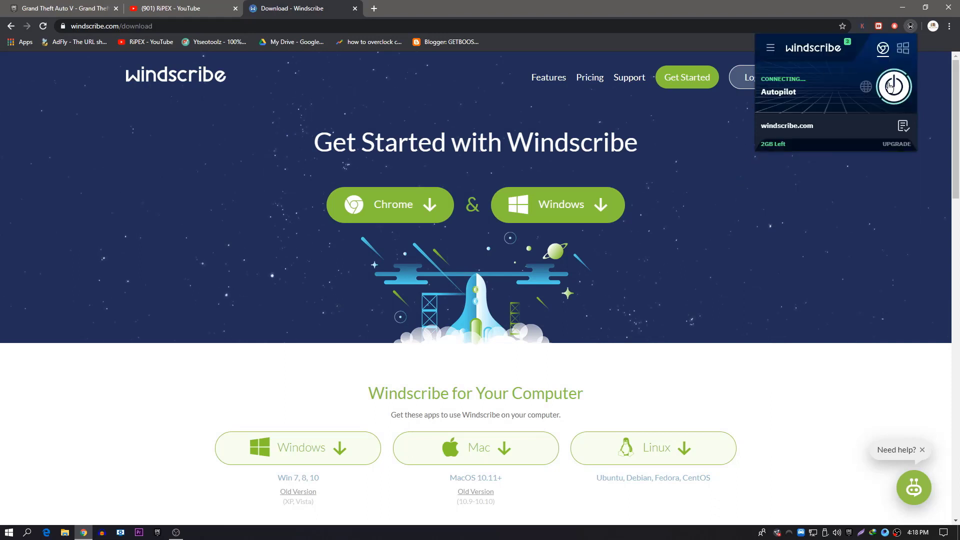
left_click(890, 86)
left_click(890, 86)
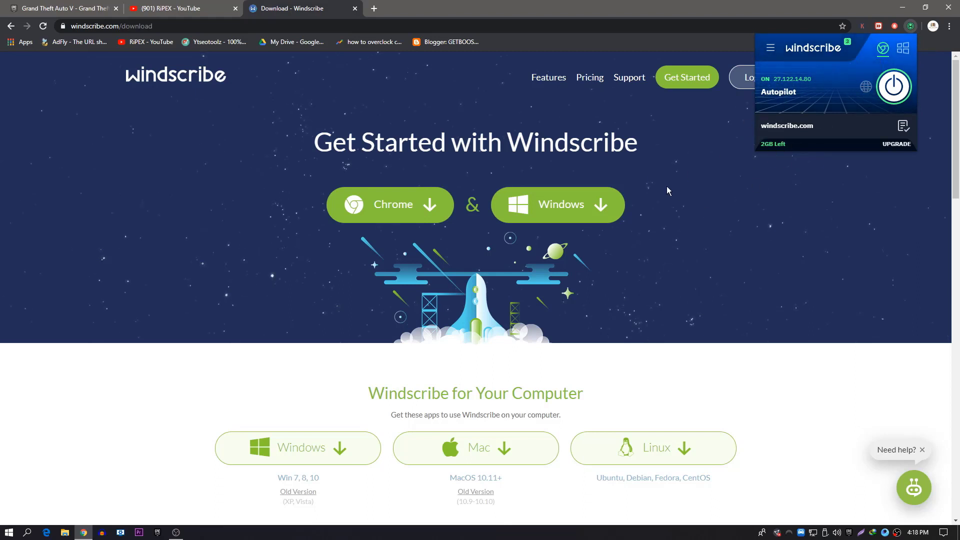
Close the Grand Theft Auto V checkout page and reopen the Epic Games Store through a web search for "epic games".
left_click(106, 10)
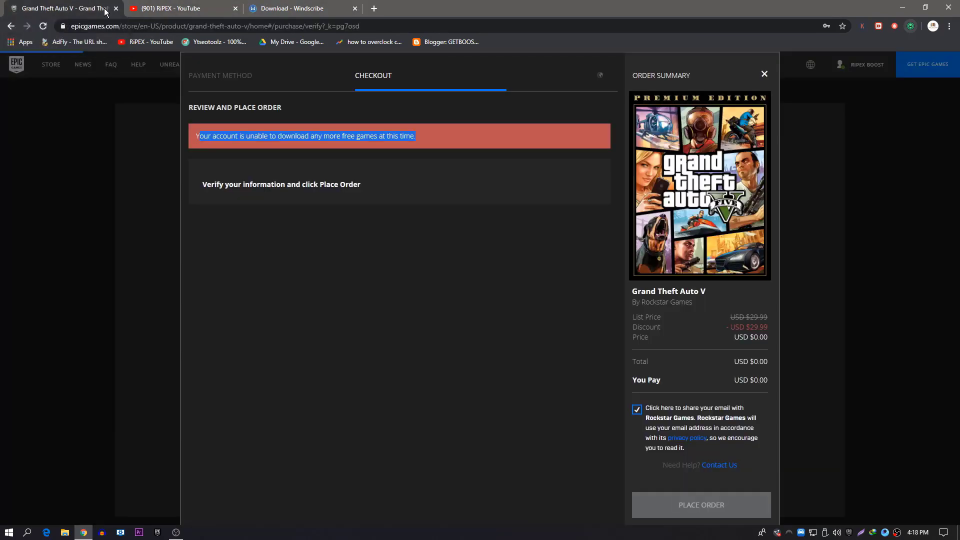
left_click(115, 9)
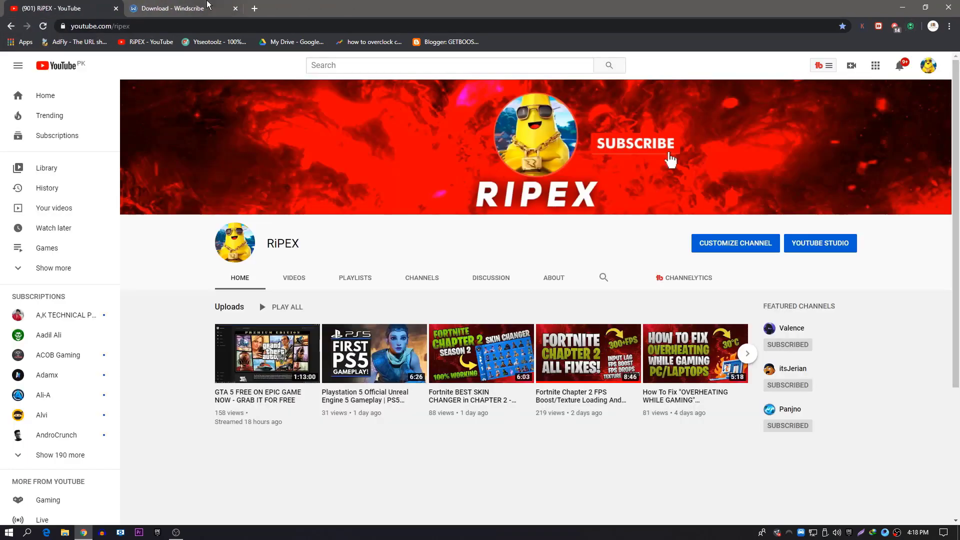
left_click(250, 9)
type("epic games")
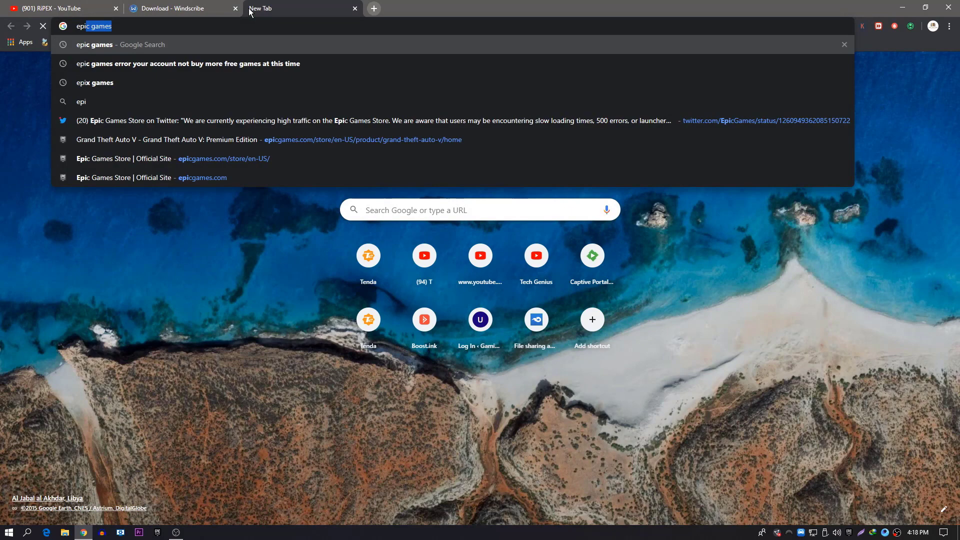
key("Return")
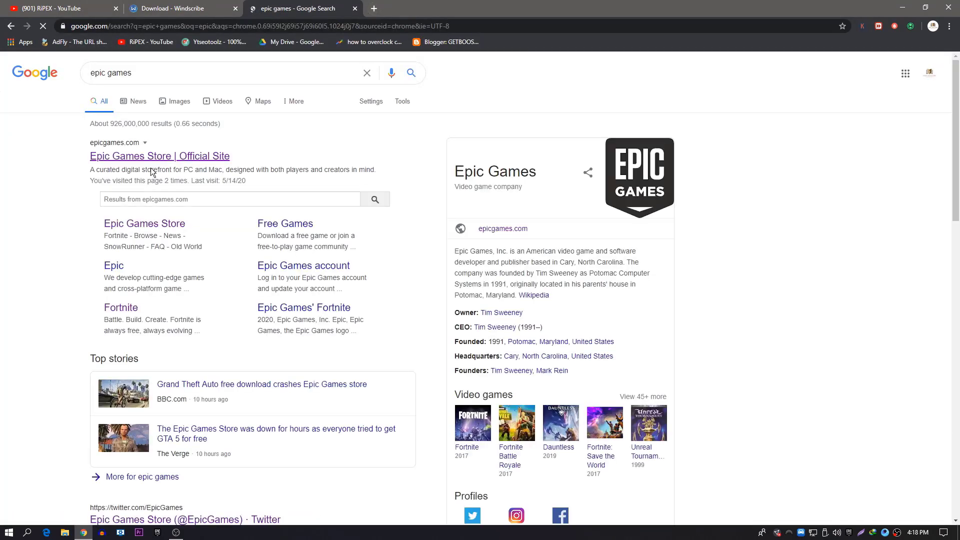
left_click(150, 229)
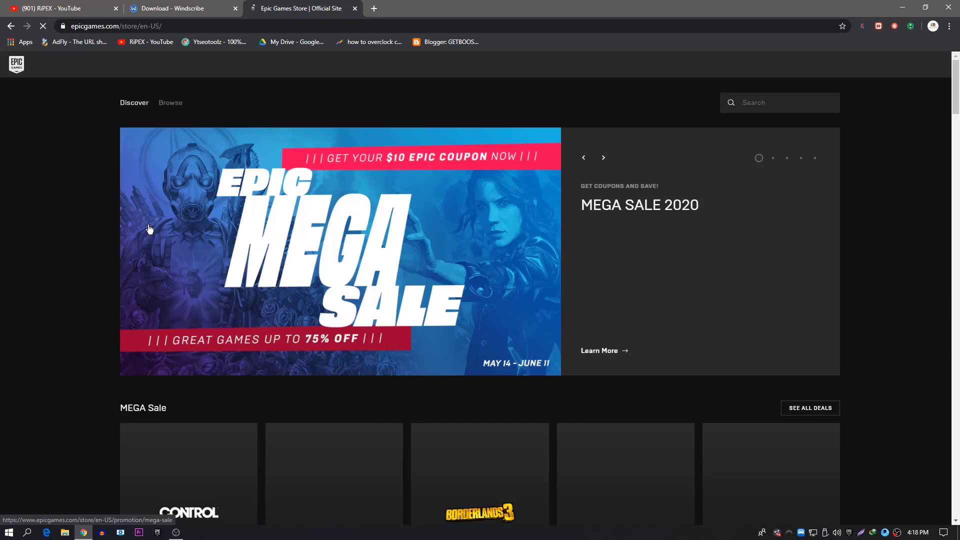
Find the free Grand Theft Auto V offer in the store and place its order, agreeing to share the email with Rockstar Games.
scroll(264, 240, "down", 4)
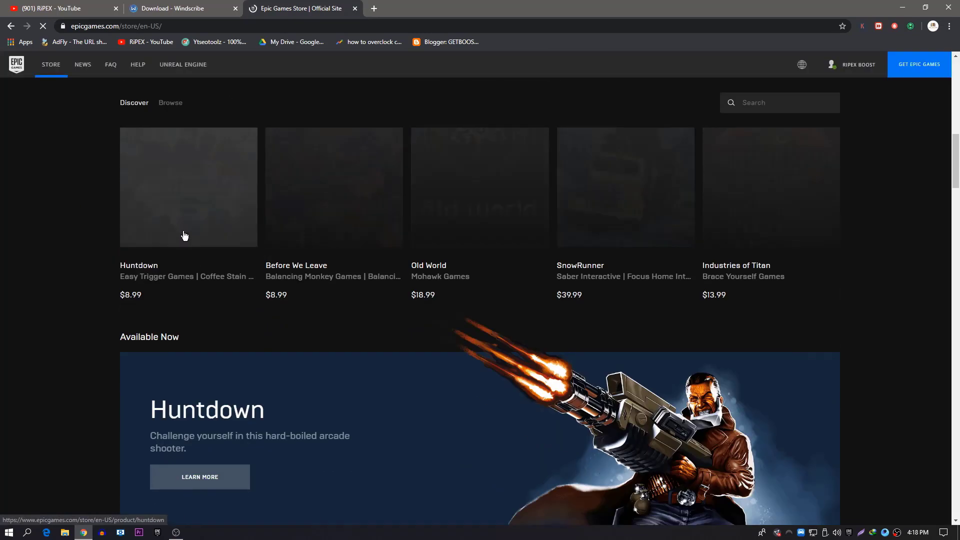
scroll(250, 230, "down", 20)
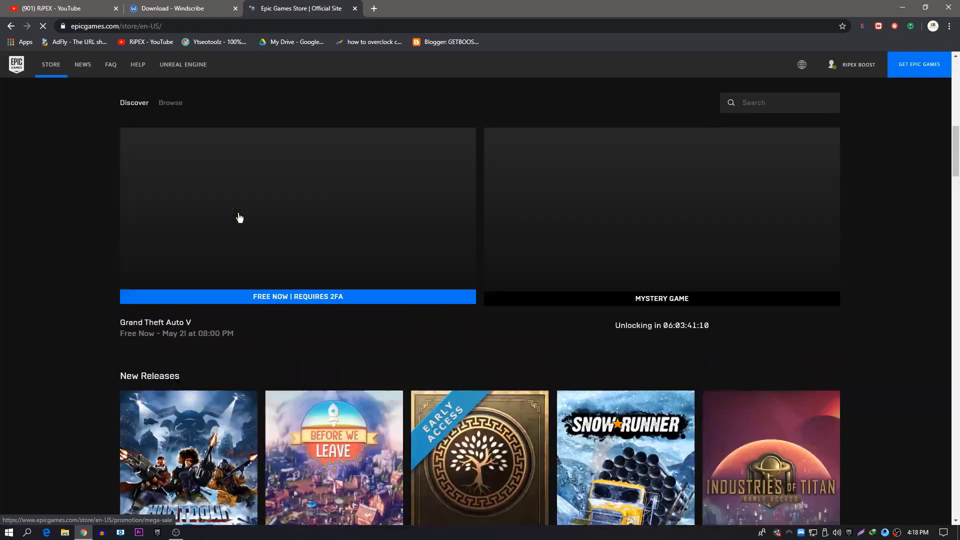
scroll(262, 241, "up", 15)
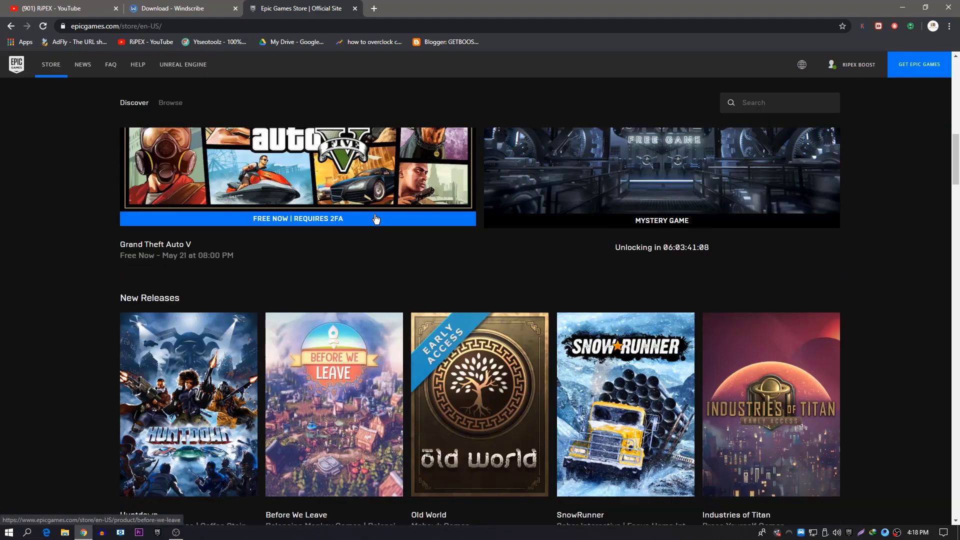
scroll(246, 370, "down", 4)
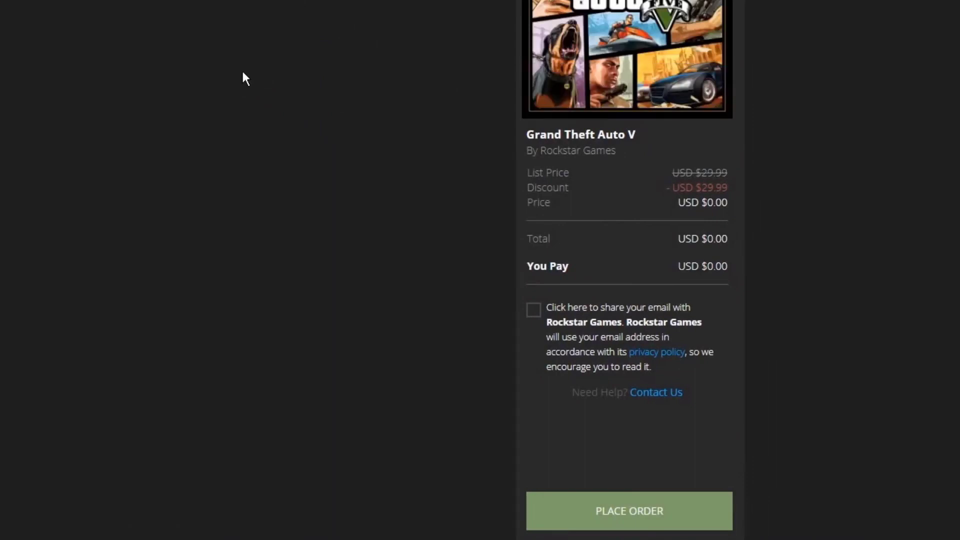
left_click(534, 314)
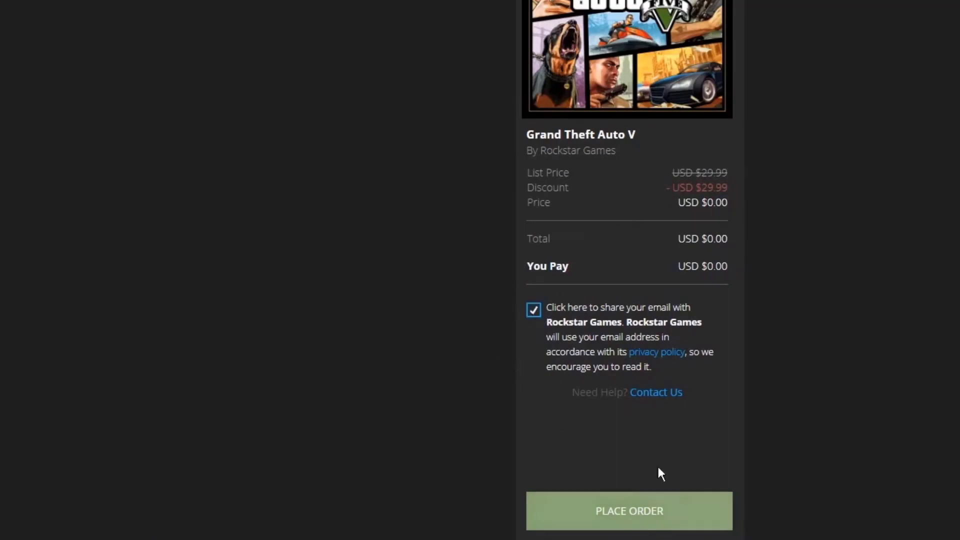
left_click_drag(700, 200, 744, 199)
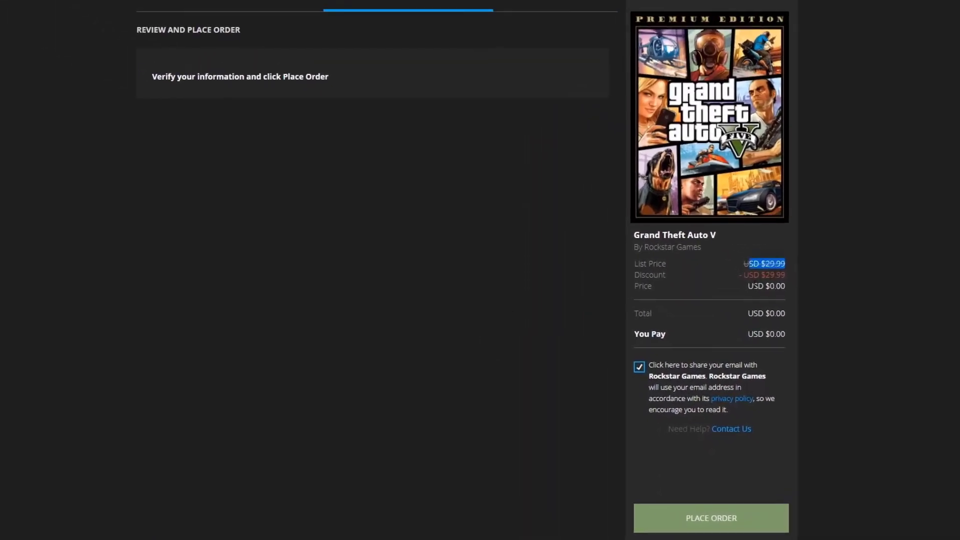
left_click(710, 517)
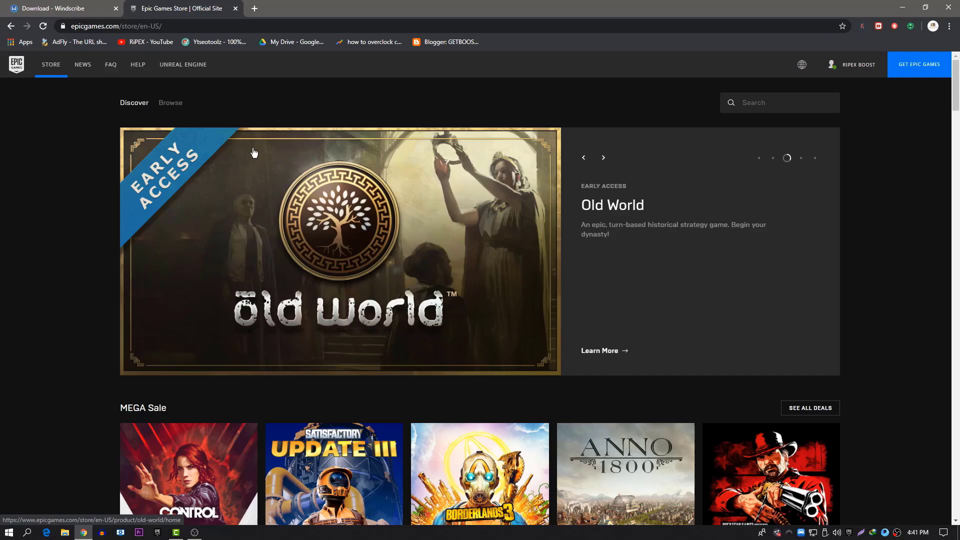
Minimize the browser and open the Epic Games Launcher in a maximized window.
left_click(902, 7)
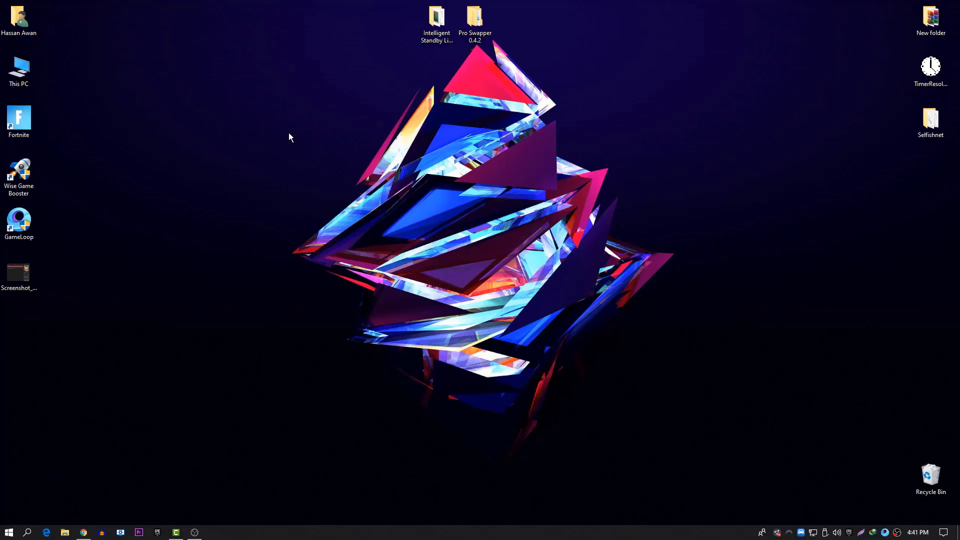
right_click(258, 133)
left_click(299, 174)
right_click(249, 150)
left_click(283, 197)
left_click(159, 532)
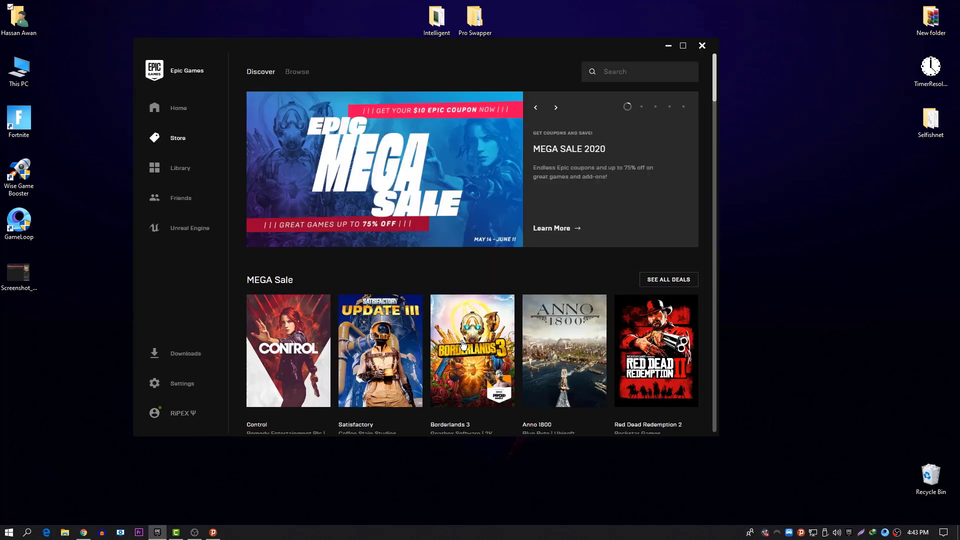
left_click(683, 46)
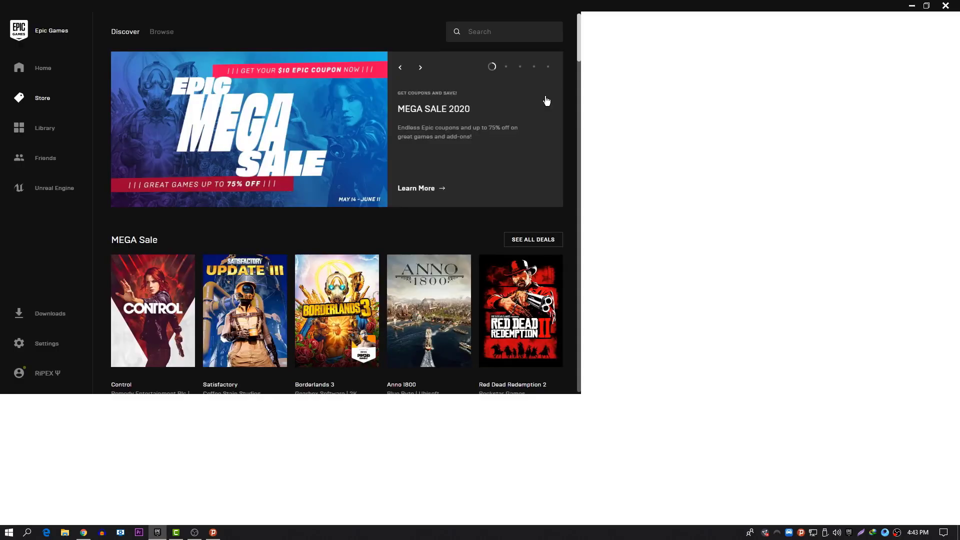
View the install location options for Grand Theft Auto V from the library, cancel them and return to the launcher's home page.
left_click(56, 136)
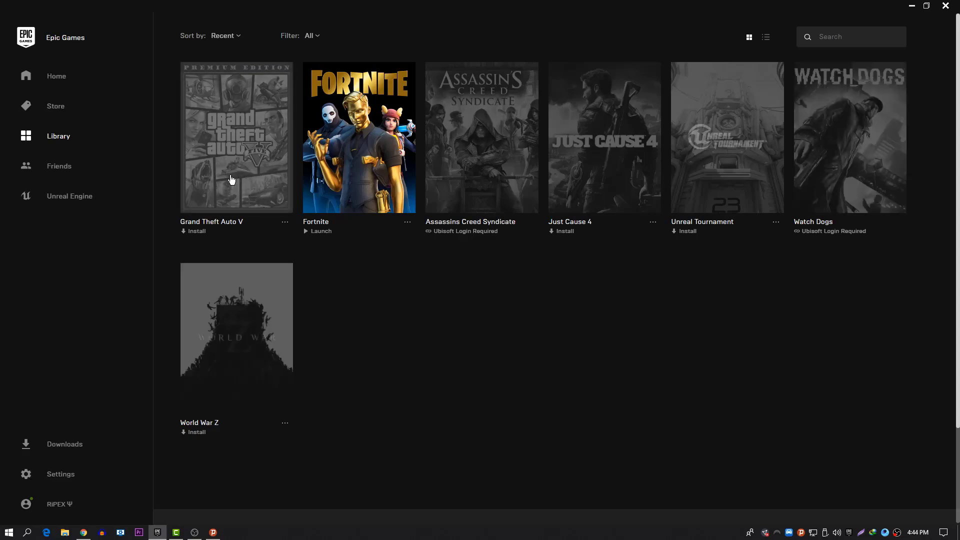
left_click(231, 179)
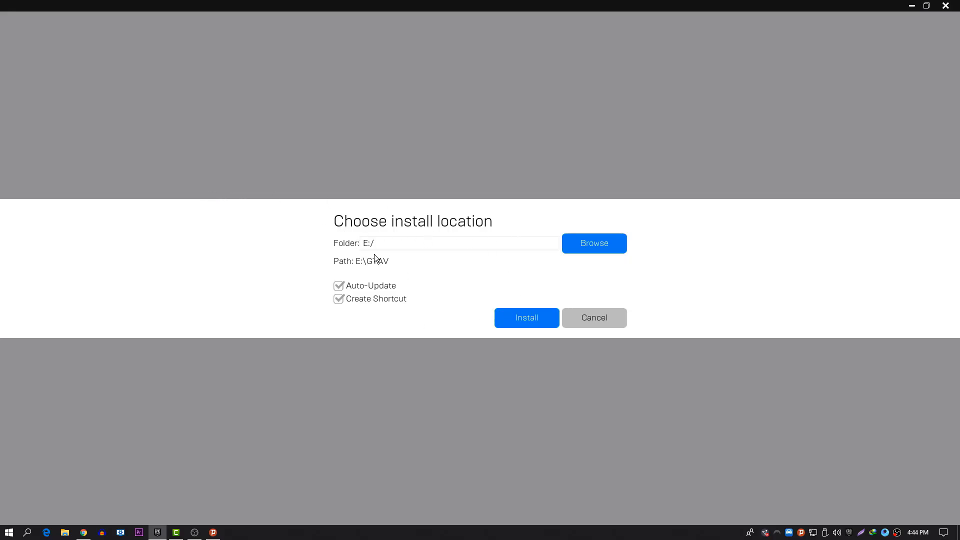
left_click(593, 323)
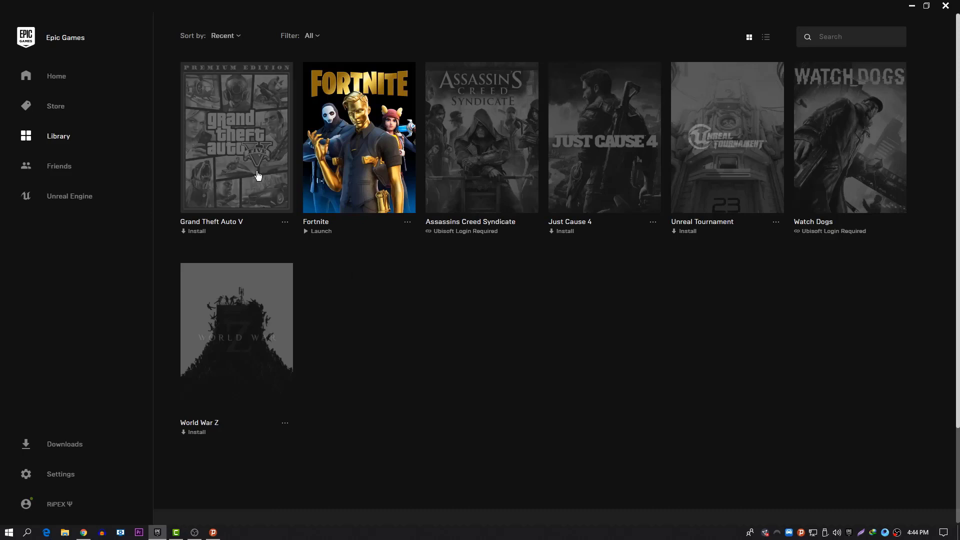
left_click(29, 88)
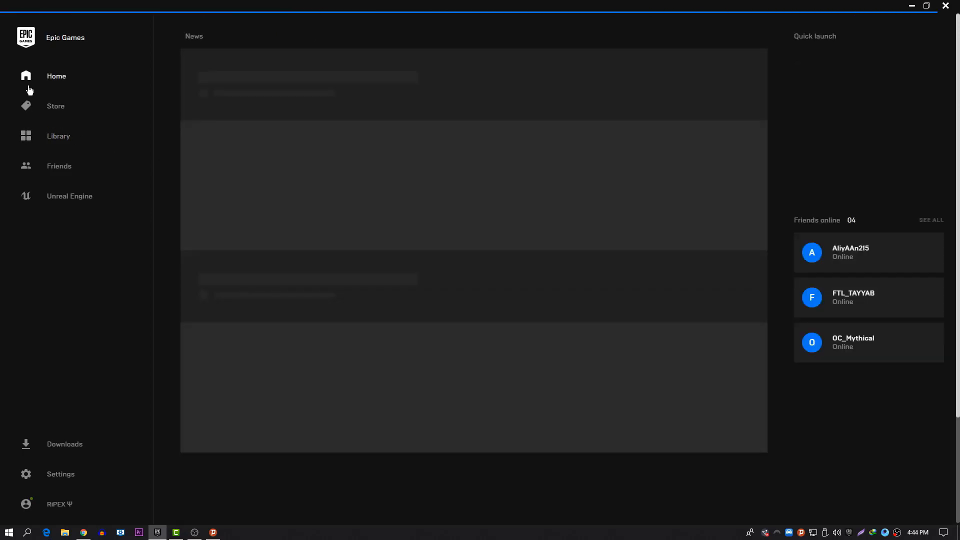